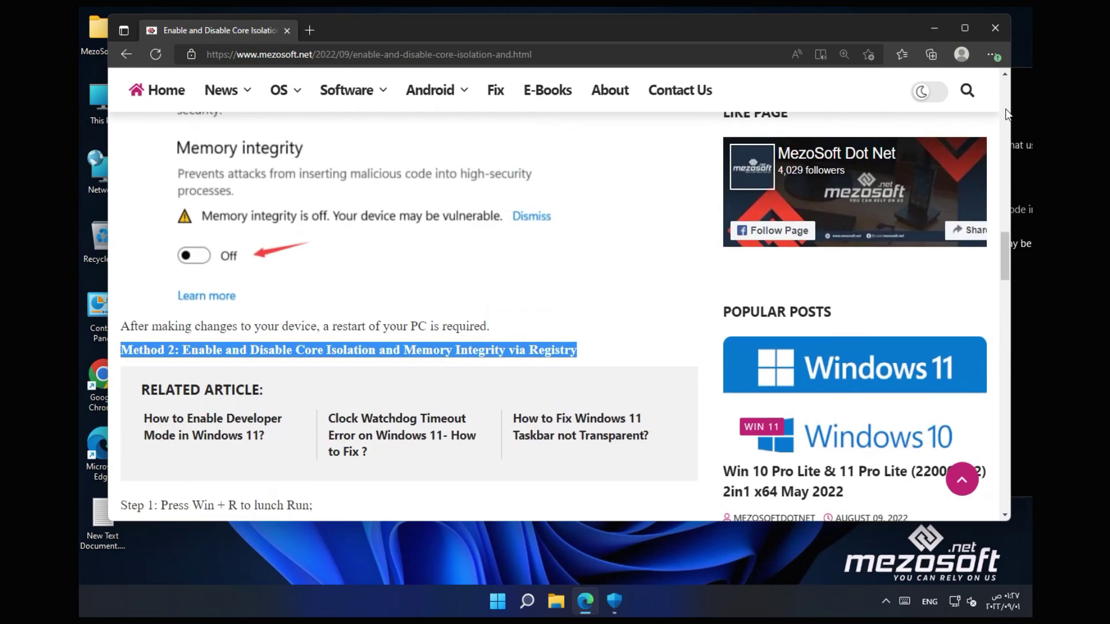
Step: Highlight the article title, then the introductory paragraph about protecting devices from cyber attacks
{"action": "scroll", "coordinate": [1004, 108], "scroll_direction": "up", "scroll_amount": 5}
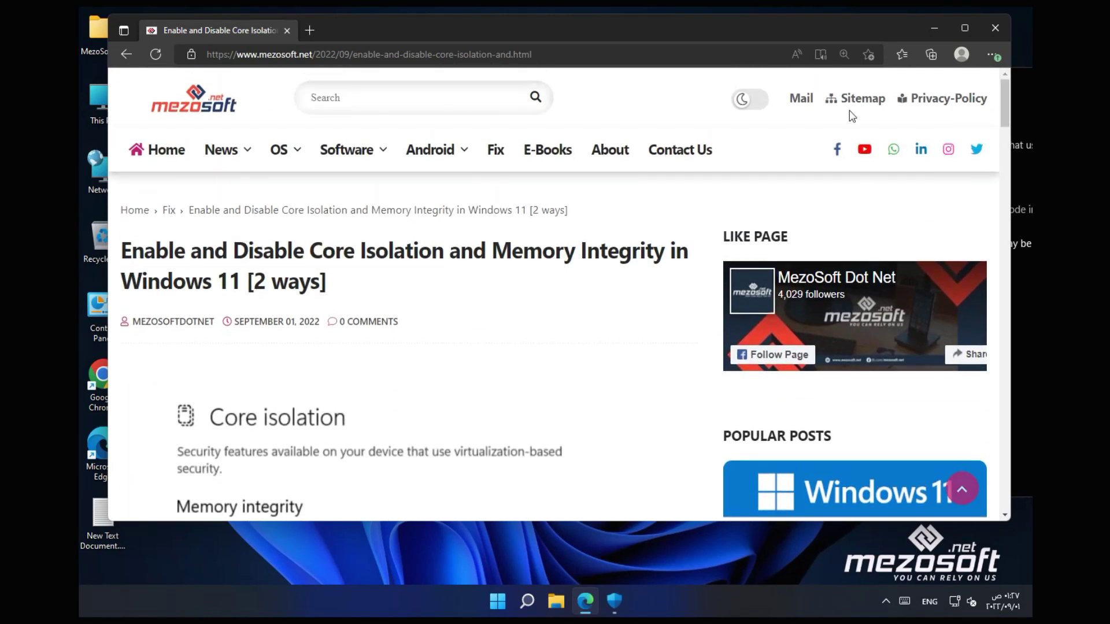
{"action": "triple_click", "coordinate": [254, 251]}
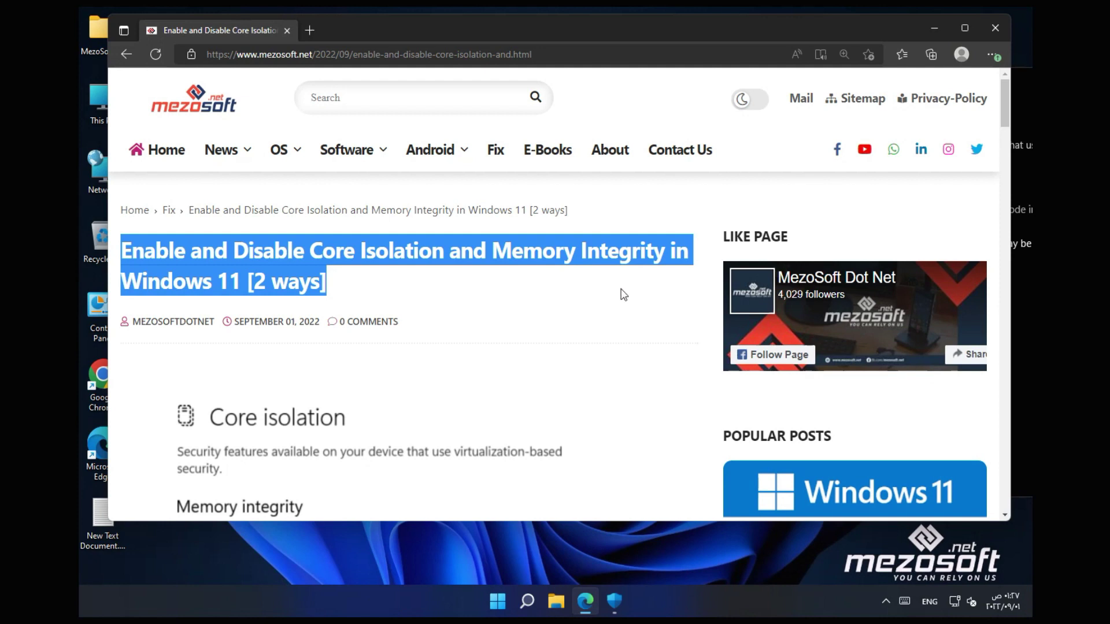
{"action": "scroll", "coordinate": [622, 295], "scroll_direction": "down", "scroll_amount": 4}
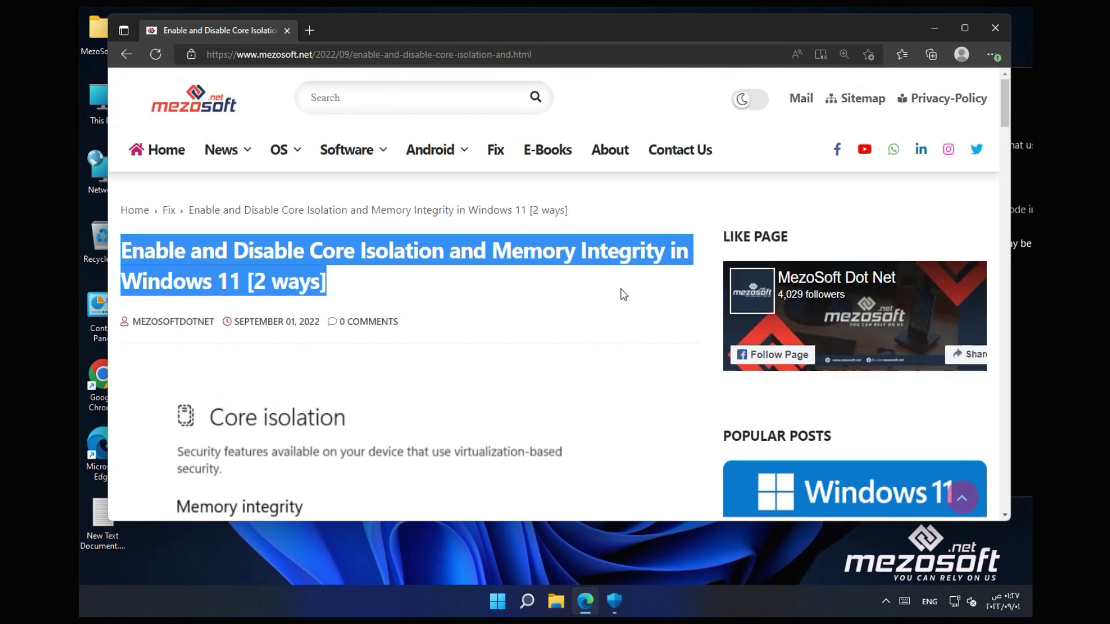
{"action": "scroll", "coordinate": [622, 295], "scroll_direction": "down", "scroll_amount": 6}
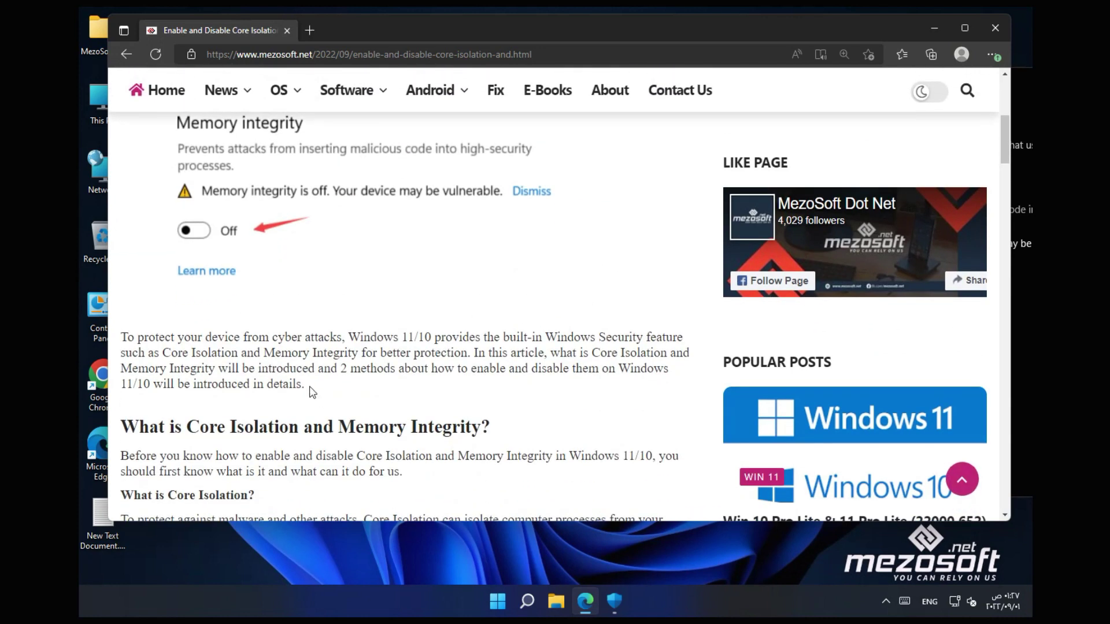
{"action": "left_click_drag", "start_coordinate": [312, 428], "coordinate": [235, 369]}
{"action": "triple_click", "coordinate": [207, 366]}
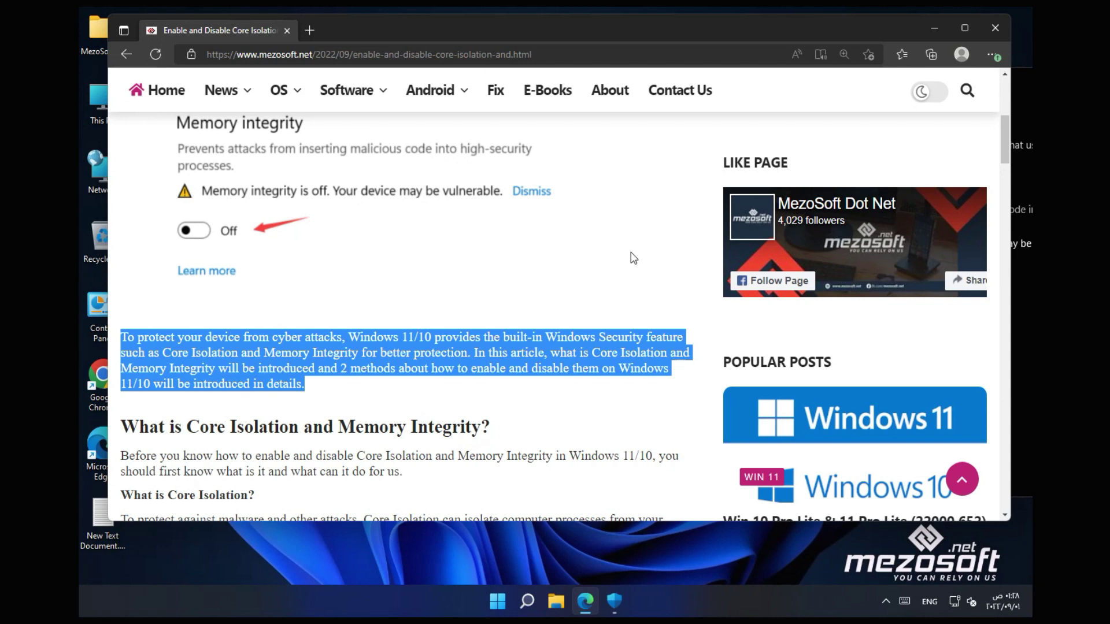
Step: Highlight the 'What is Core Isolation and Memory Integrity?' heading, the intro note, and the Core Isolation definition
{"action": "scroll", "coordinate": [633, 258], "scroll_direction": "down", "scroll_amount": 2}
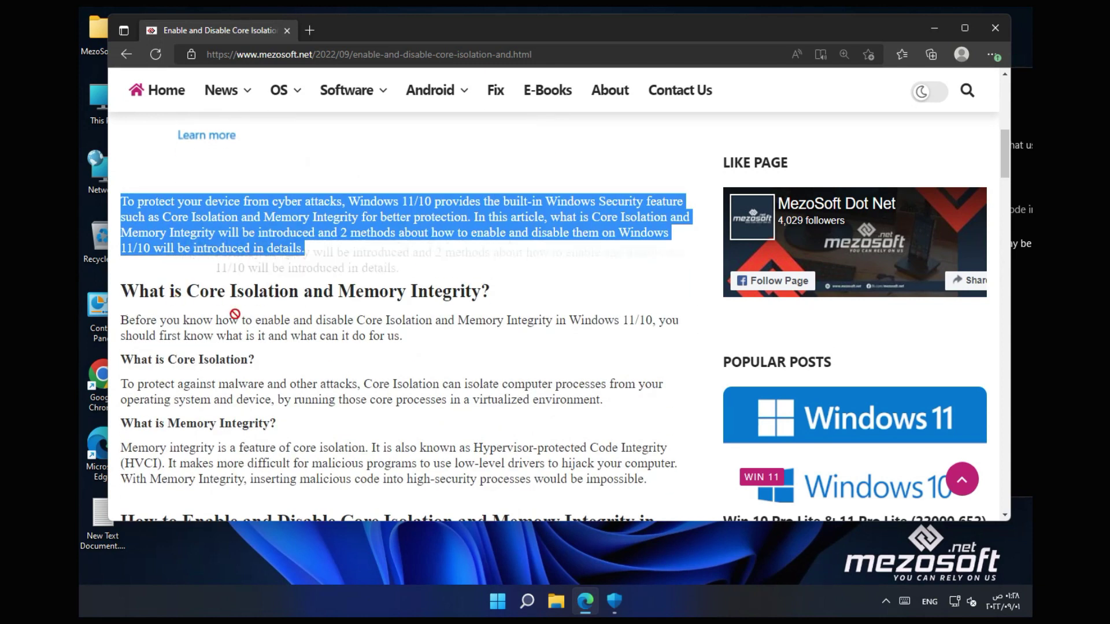
{"action": "triple_click", "coordinate": [253, 292]}
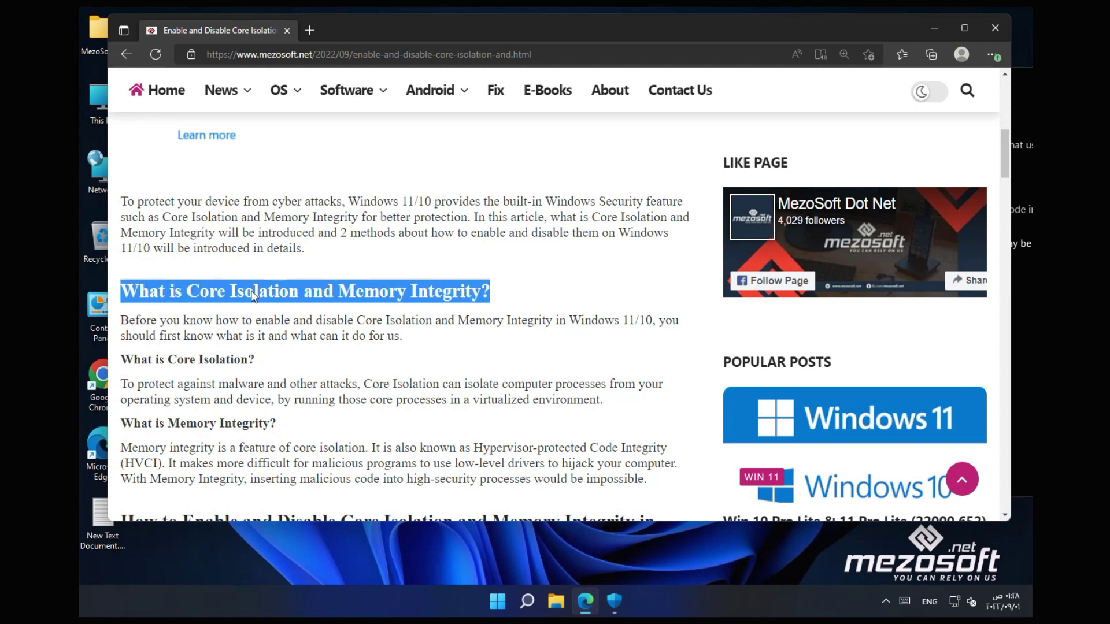
{"action": "scroll", "coordinate": [534, 290], "scroll_direction": "down", "scroll_amount": 2}
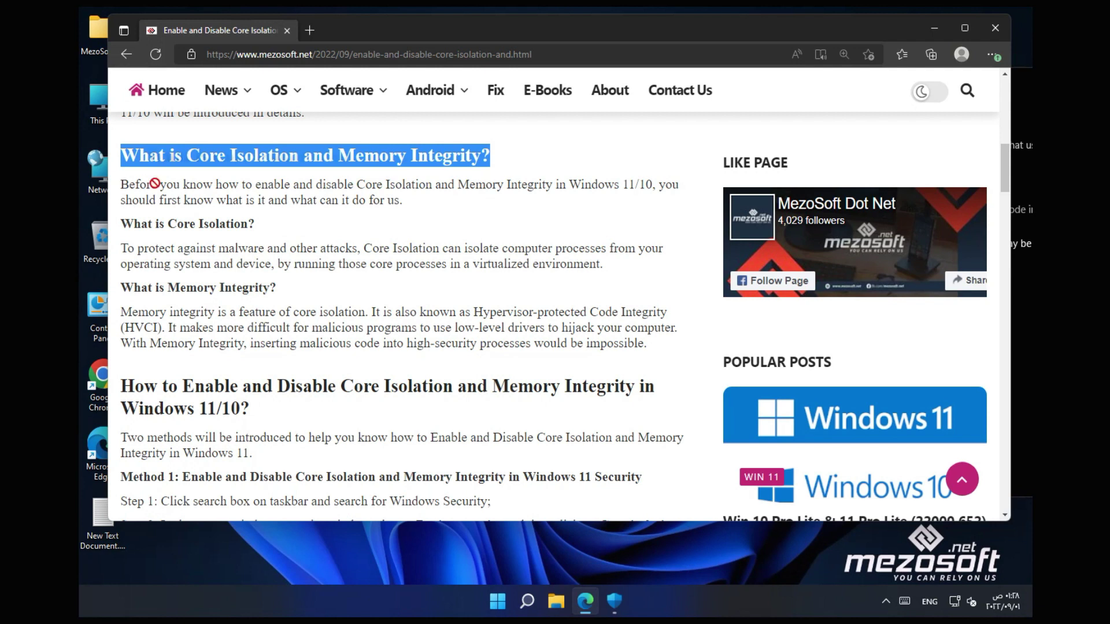
{"action": "triple_click", "coordinate": [183, 188]}
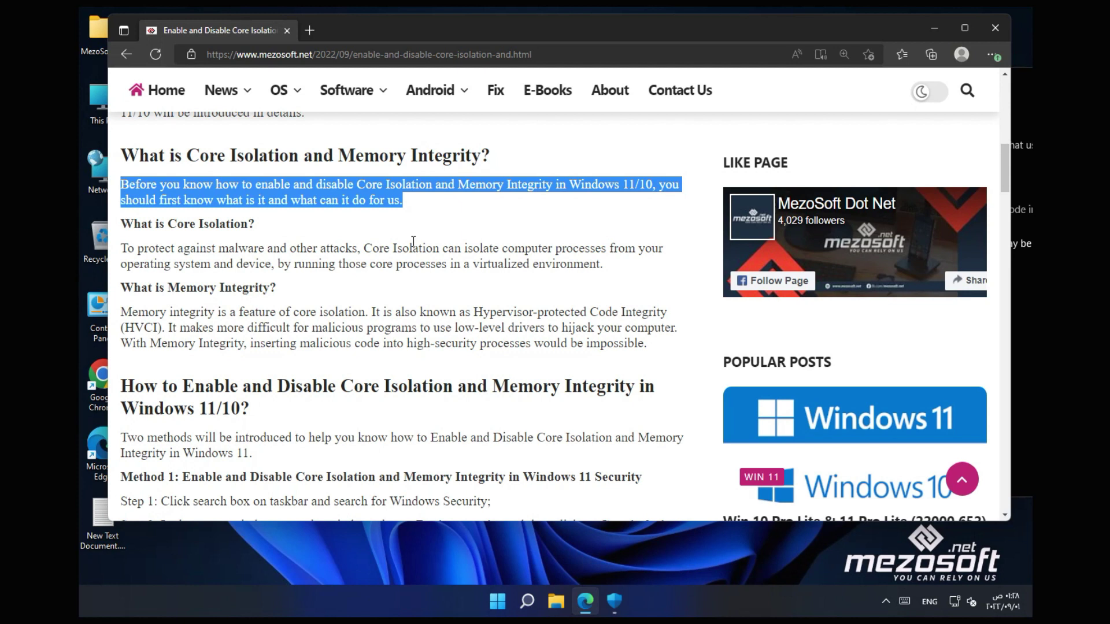
{"action": "triple_click", "coordinate": [196, 224]}
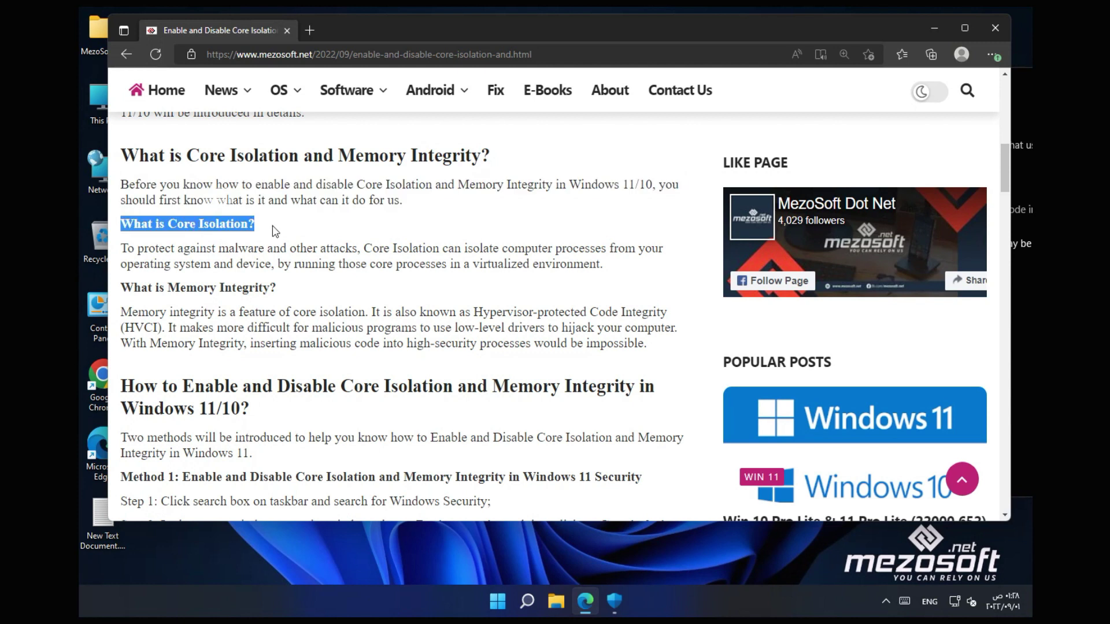
{"action": "double_click", "coordinate": [271, 250]}
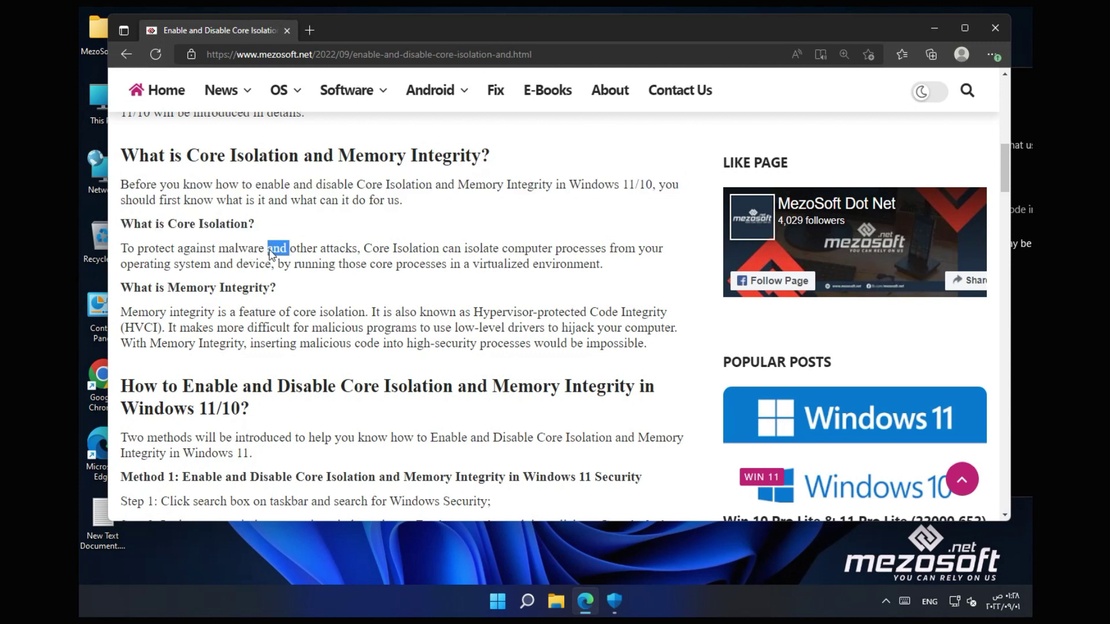
{"action": "triple_click", "coordinate": [269, 249]}
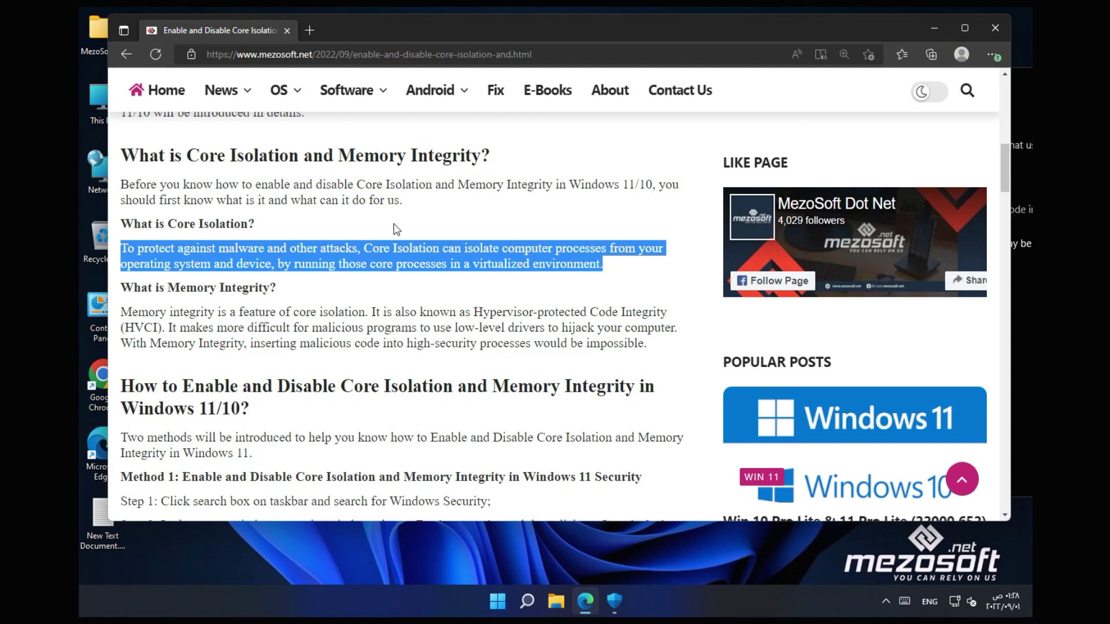
Step: Highlight the 'What is Memory Integrity?' heading and its definition paragraph
{"action": "double_click", "coordinate": [241, 289]}
{"action": "triple_click", "coordinate": [241, 289]}
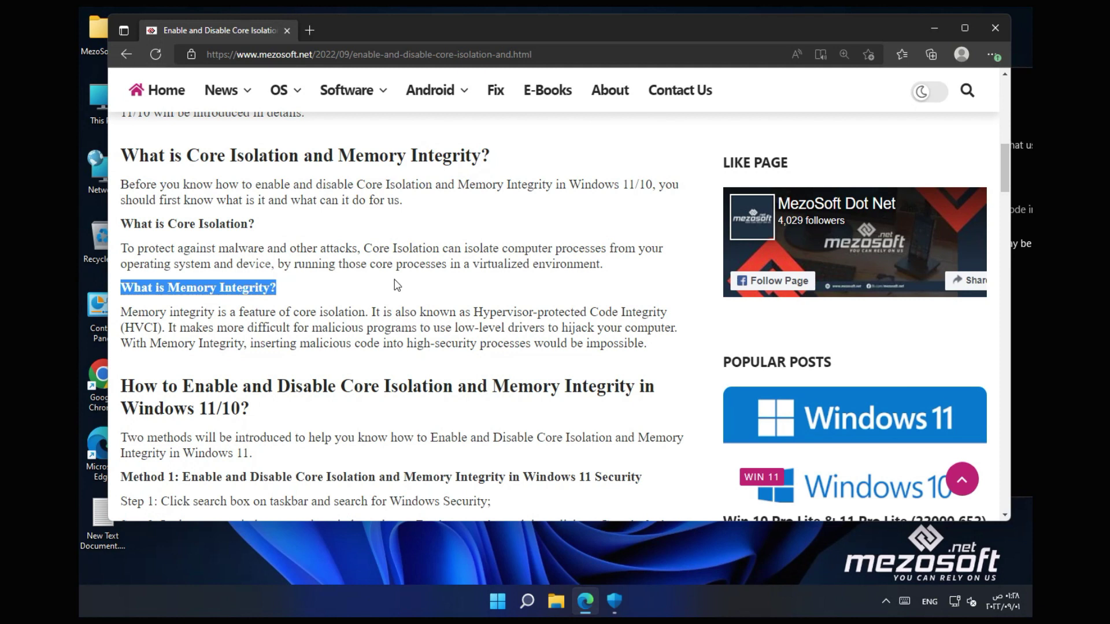
{"action": "double_click", "coordinate": [325, 314]}
{"action": "triple_click", "coordinate": [326, 313]}
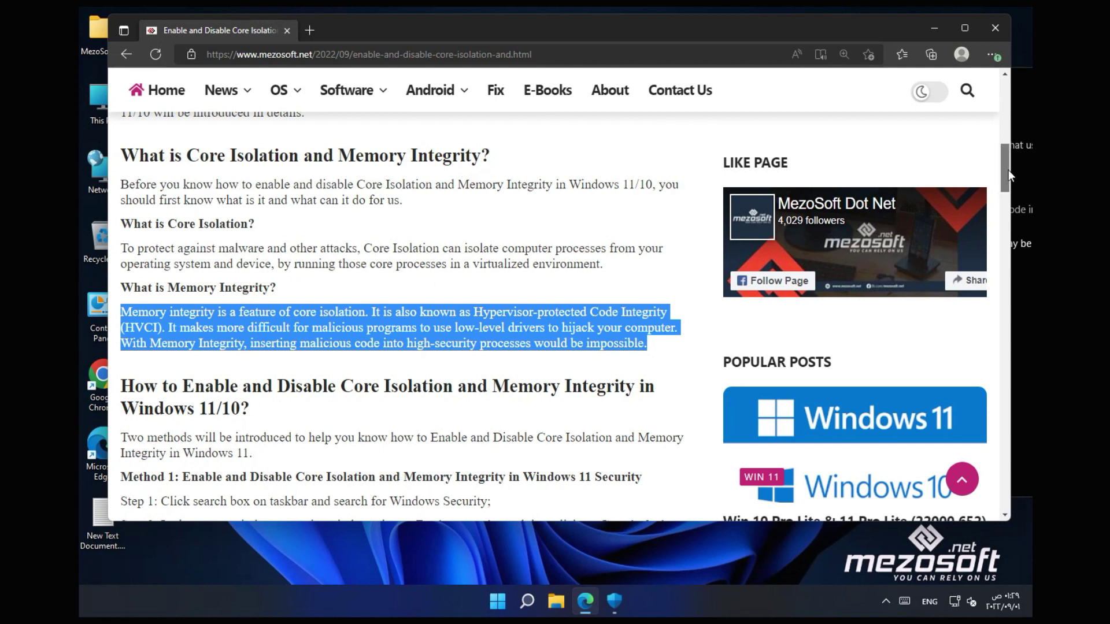
{"action": "left_click_drag", "start_coordinate": [1008, 170], "coordinate": [1004, 188]}
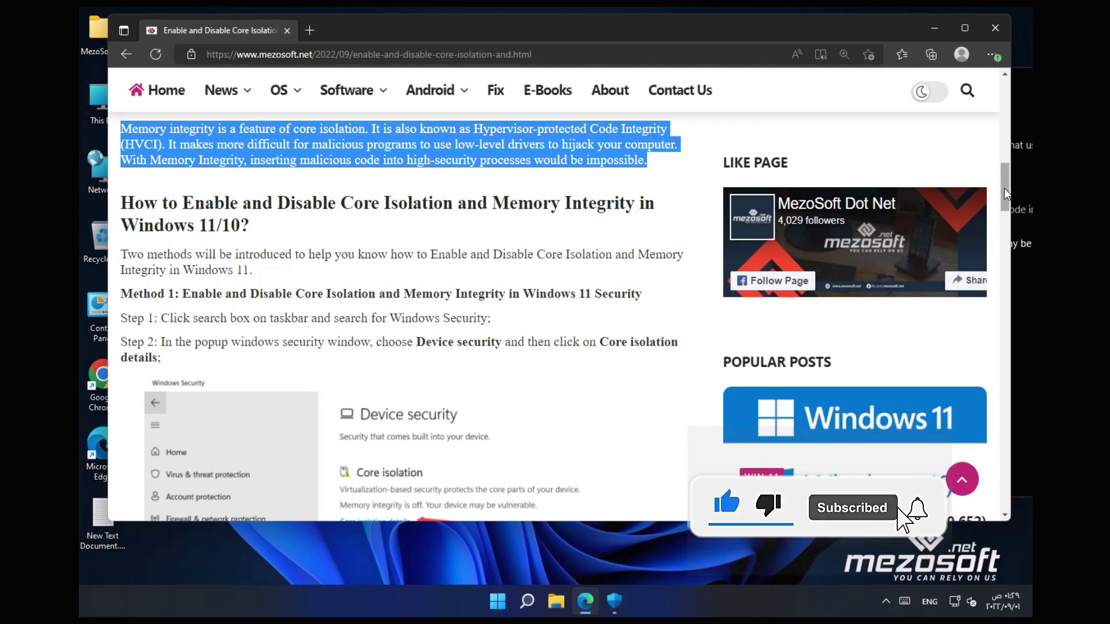
Step: Close all Windows Security windows from the taskbar
{"action": "left_click", "coordinate": [619, 608]}
{"action": "right_click", "coordinate": [623, 612]}
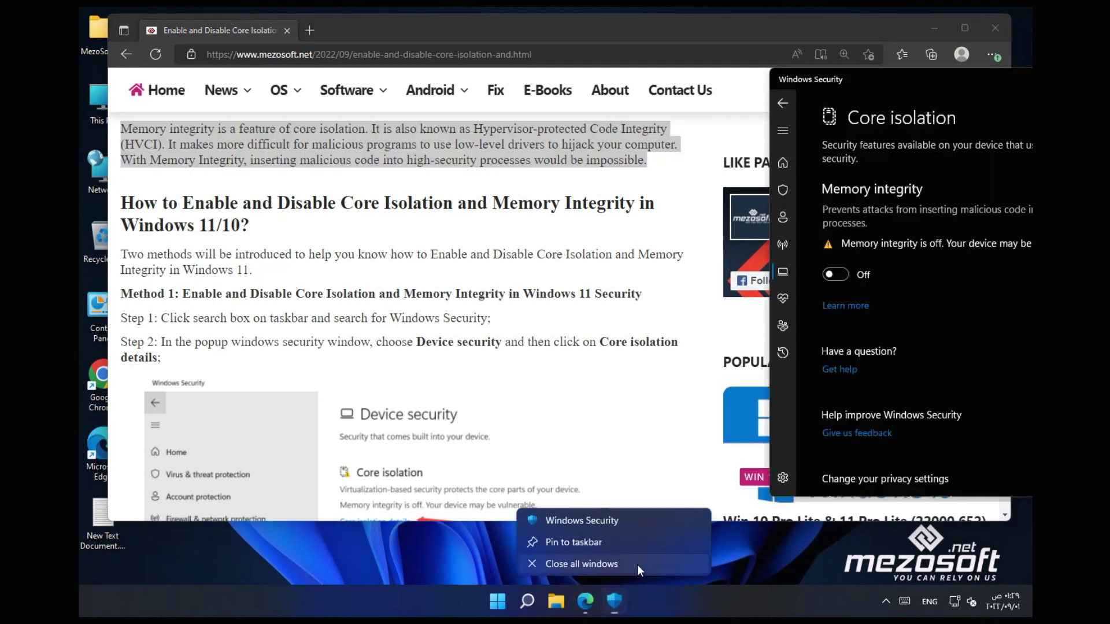
{"action": "left_click", "coordinate": [637, 564]}
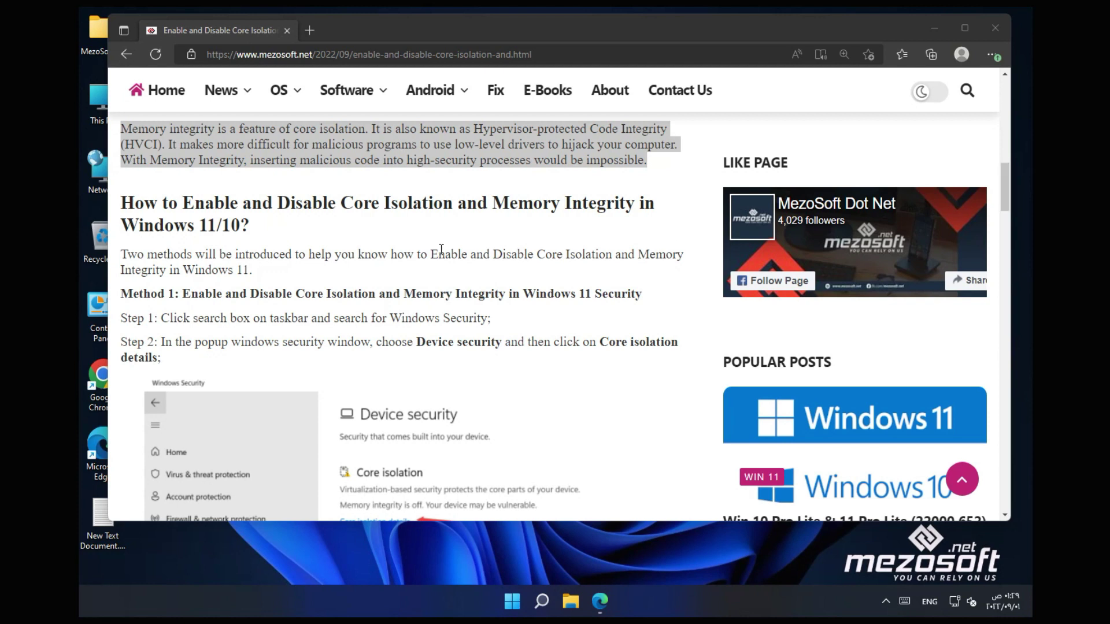
Step: Highlight the How to Enable and Disable heading and the words 'Windows Security' in Method 1 Step 1
{"action": "triple_click", "coordinate": [426, 208]}
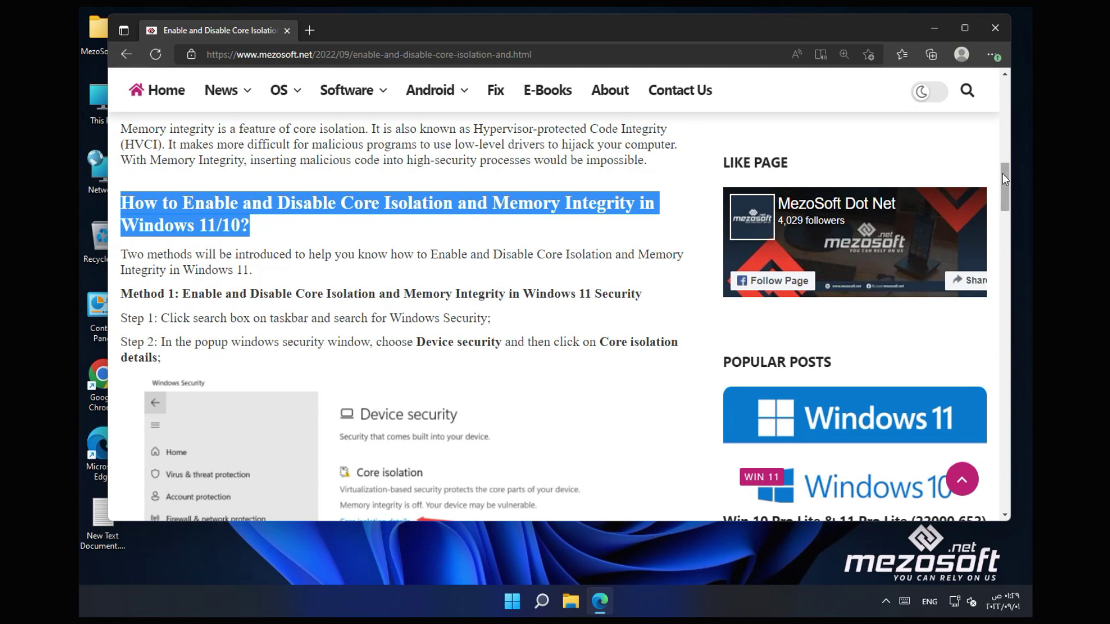
{"action": "left_click_drag", "start_coordinate": [1002, 174], "coordinate": [1001, 187]}
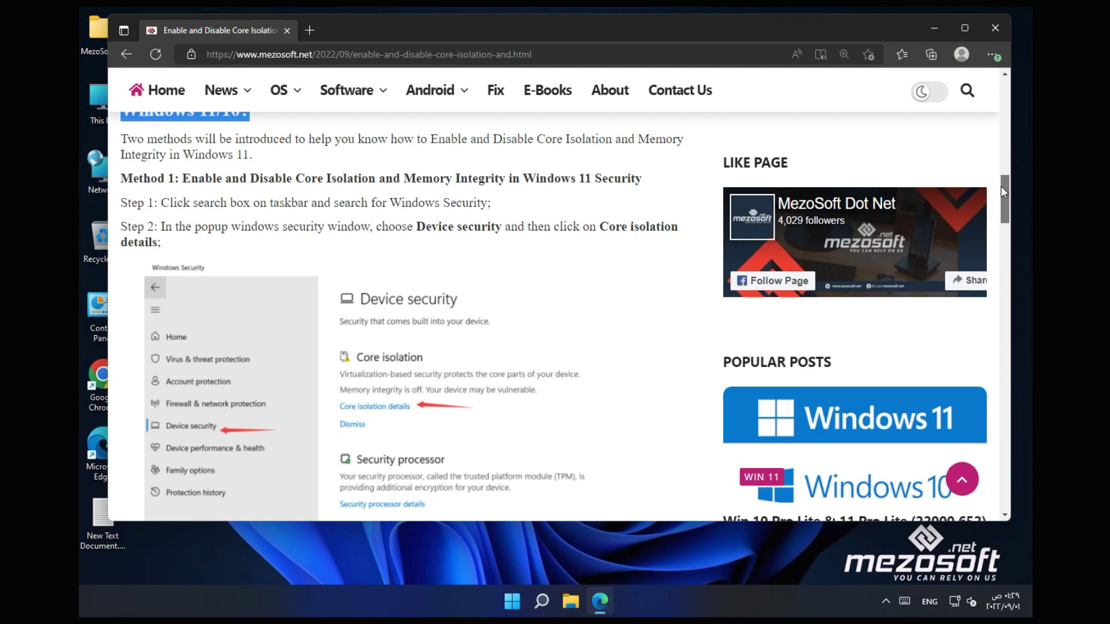
{"action": "left_click_drag", "start_coordinate": [1001, 186], "coordinate": [997, 188]}
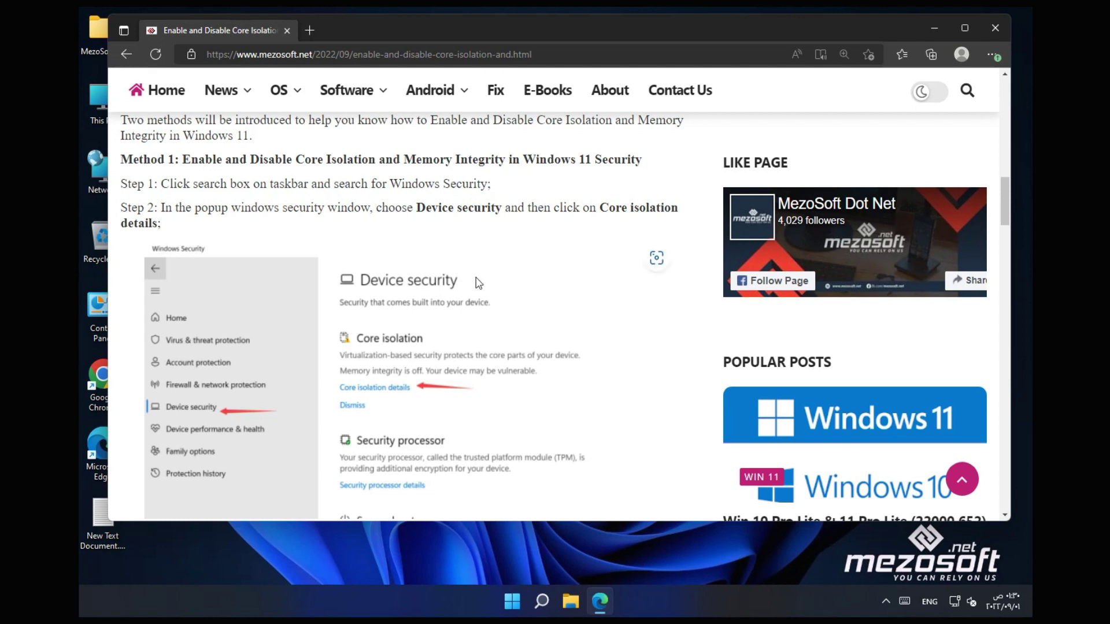
{"action": "left_click_drag", "start_coordinate": [391, 184], "coordinate": [485, 191]}
{"action": "key", "text": "ctrl+c"}
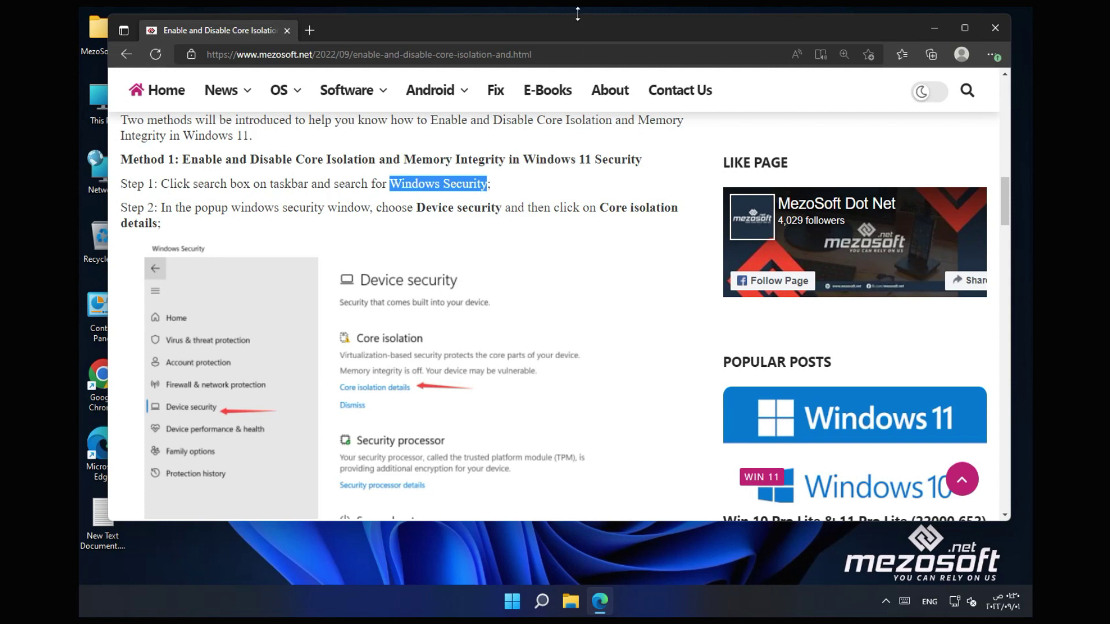
Step: Launch Windows Security from search and go to Device security's Core isolation details
{"action": "left_click", "coordinate": [545, 608]}
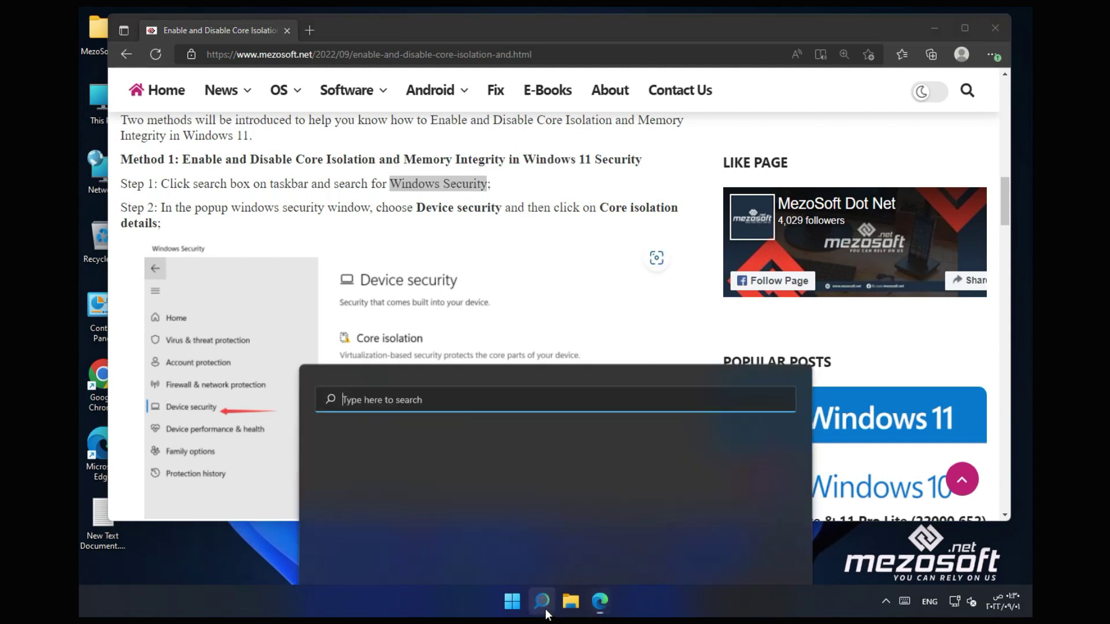
{"action": "key", "text": "ctrl+v"}
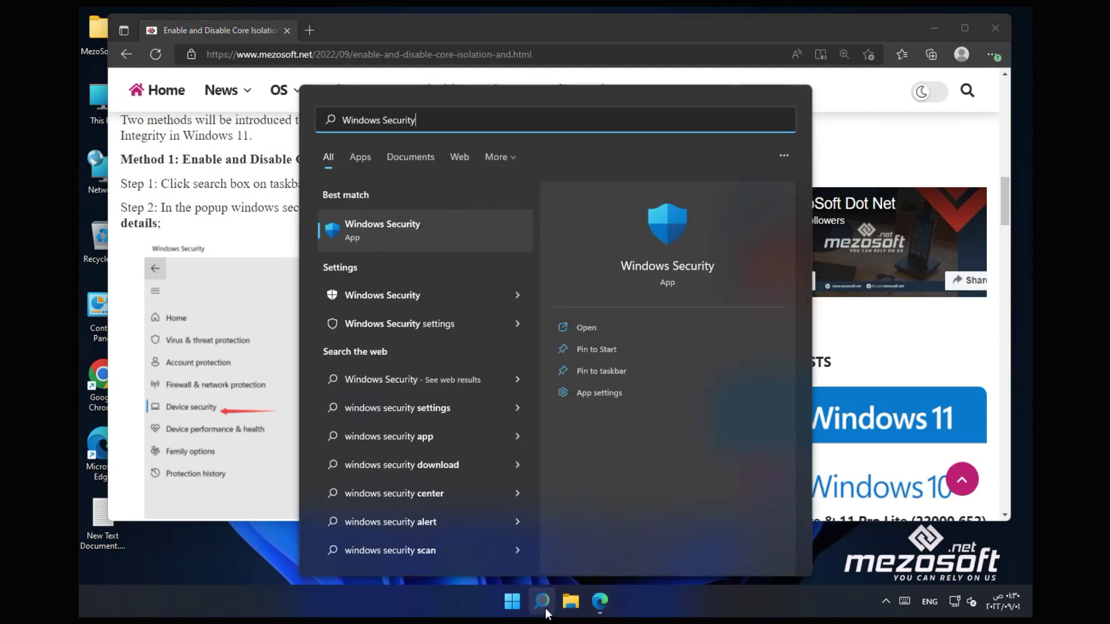
{"action": "key", "text": "Return"}
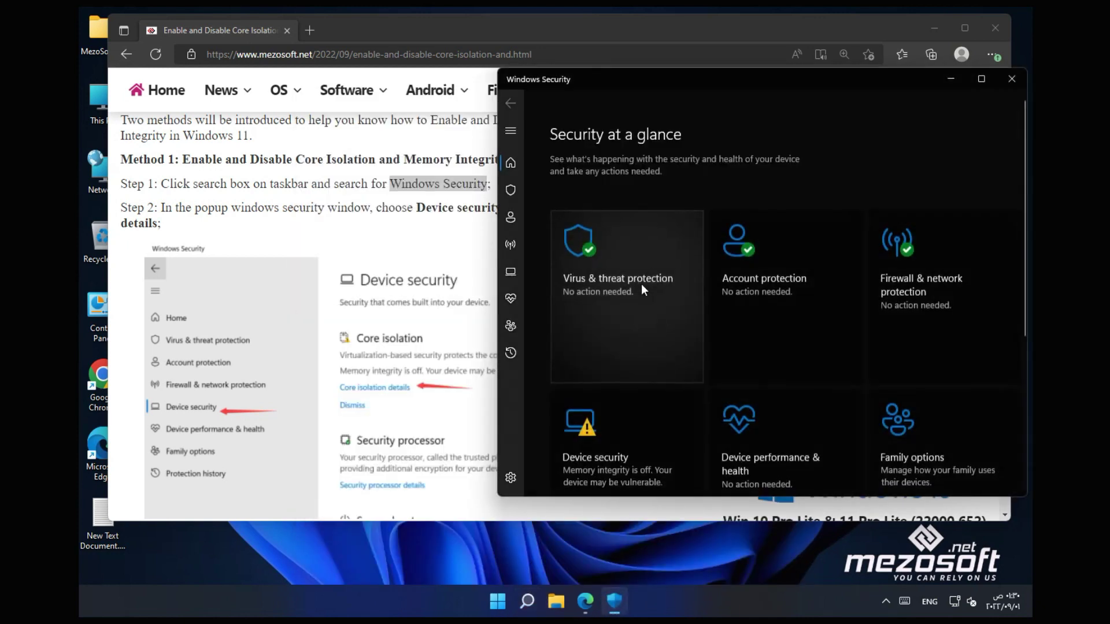
{"action": "left_click", "coordinate": [511, 132]}
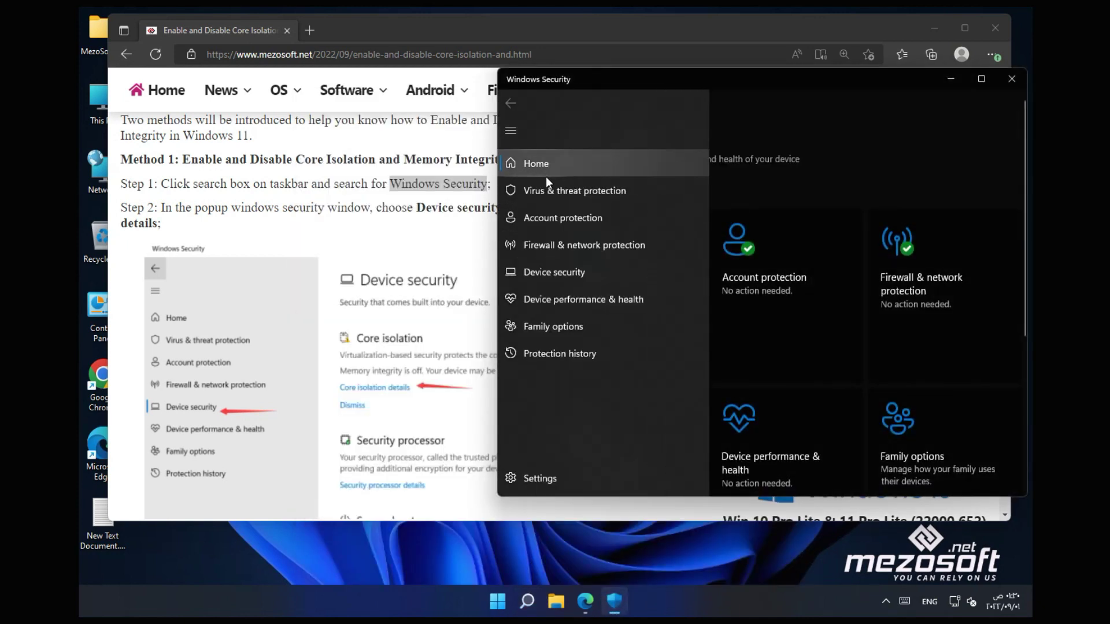
{"action": "left_click", "coordinate": [595, 272]}
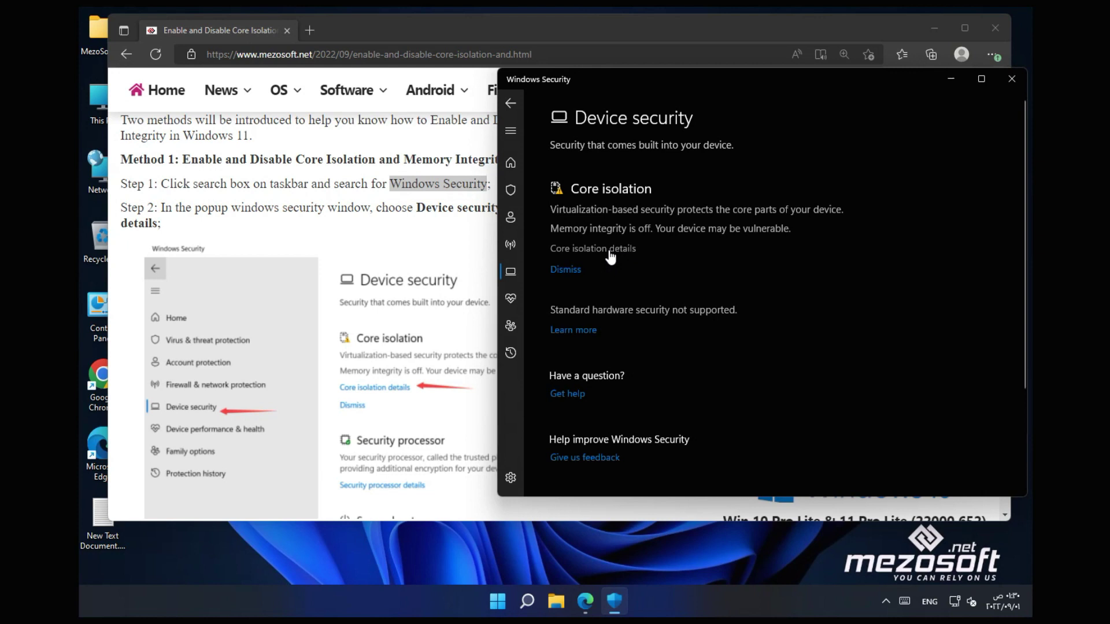
{"action": "left_click", "coordinate": [609, 250]}
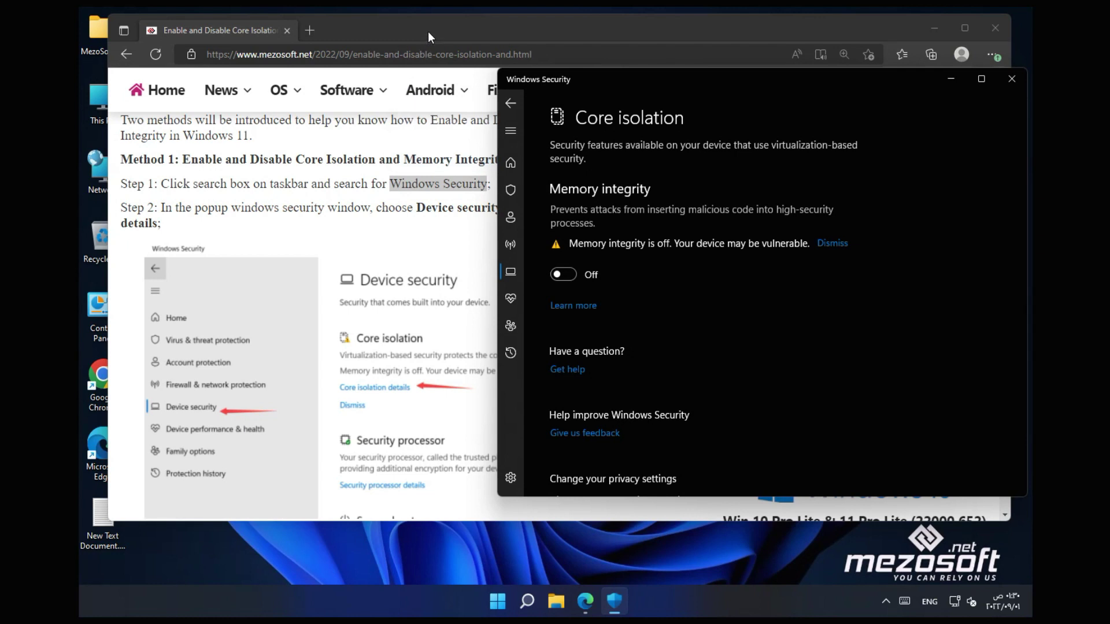
Step: Close Windows Security and scroll the article to the Method 2 registry steps
{"action": "left_click", "coordinate": [1005, 83]}
{"action": "scroll", "coordinate": [549, 312], "scroll_direction": "up", "scroll_amount": 7}
{"action": "scroll", "coordinate": [549, 313], "scroll_direction": "down", "scroll_amount": 4}
{"action": "scroll", "coordinate": [549, 313], "scroll_direction": "down", "scroll_amount": 7}
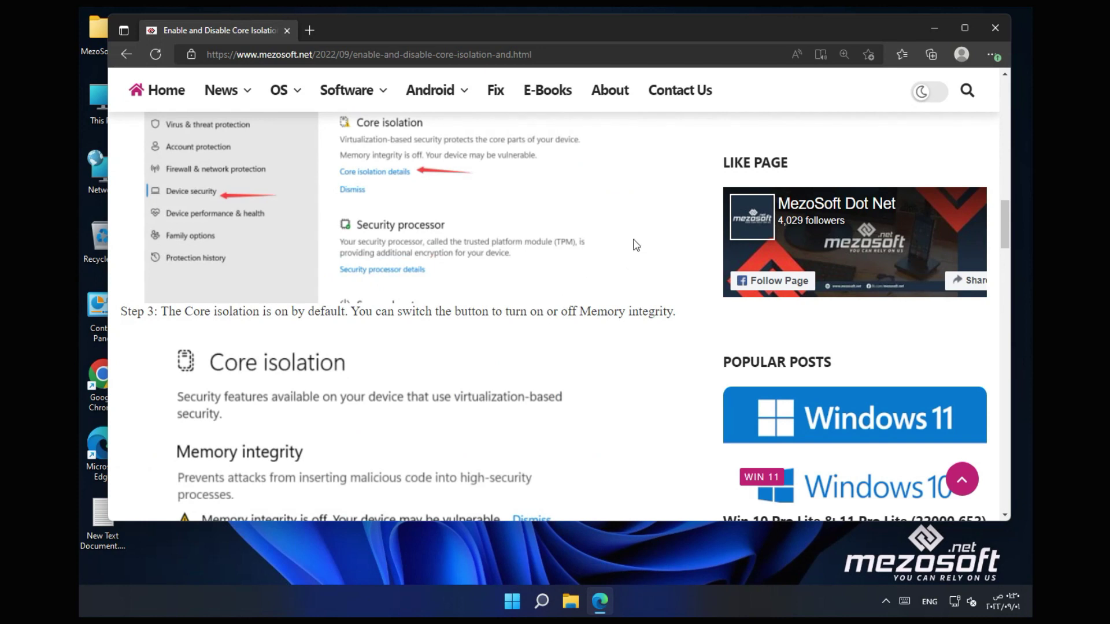
{"action": "scroll", "coordinate": [636, 244], "scroll_direction": "down", "scroll_amount": 7}
{"action": "scroll", "coordinate": [635, 243], "scroll_direction": "down", "scroll_amount": 3}
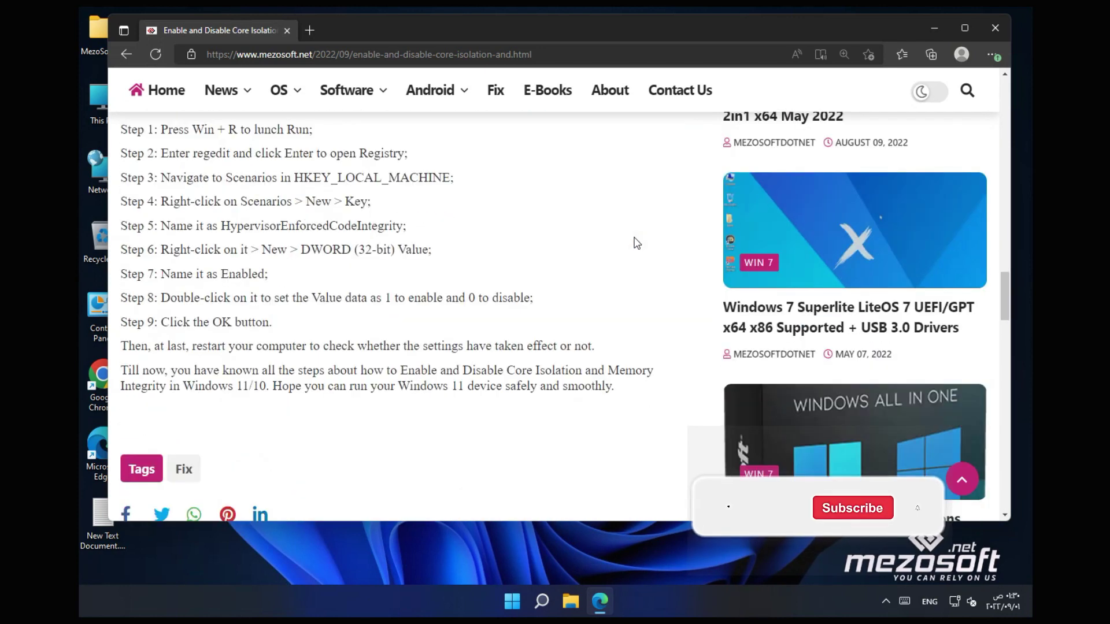
{"action": "scroll", "coordinate": [636, 243], "scroll_direction": "up", "scroll_amount": 1}
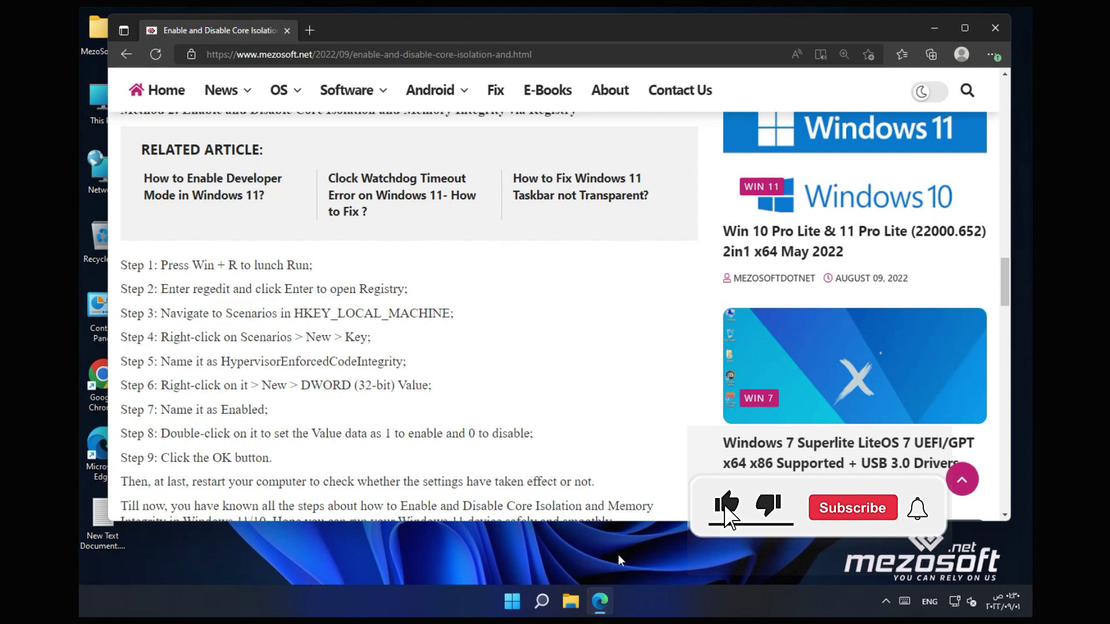
Step: Use the on-screen keyboard's Win+R to bring up Run with regedit entered
{"action": "left_click", "coordinate": [905, 602]}
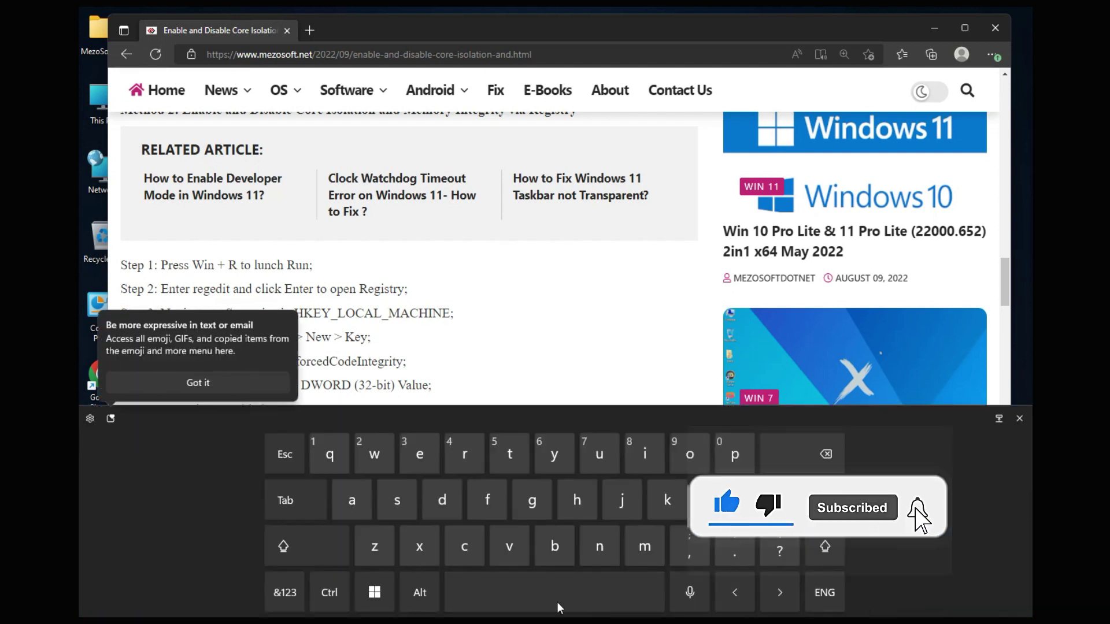
{"action": "left_click", "coordinate": [392, 588]}
{"action": "left_click", "coordinate": [469, 456]}
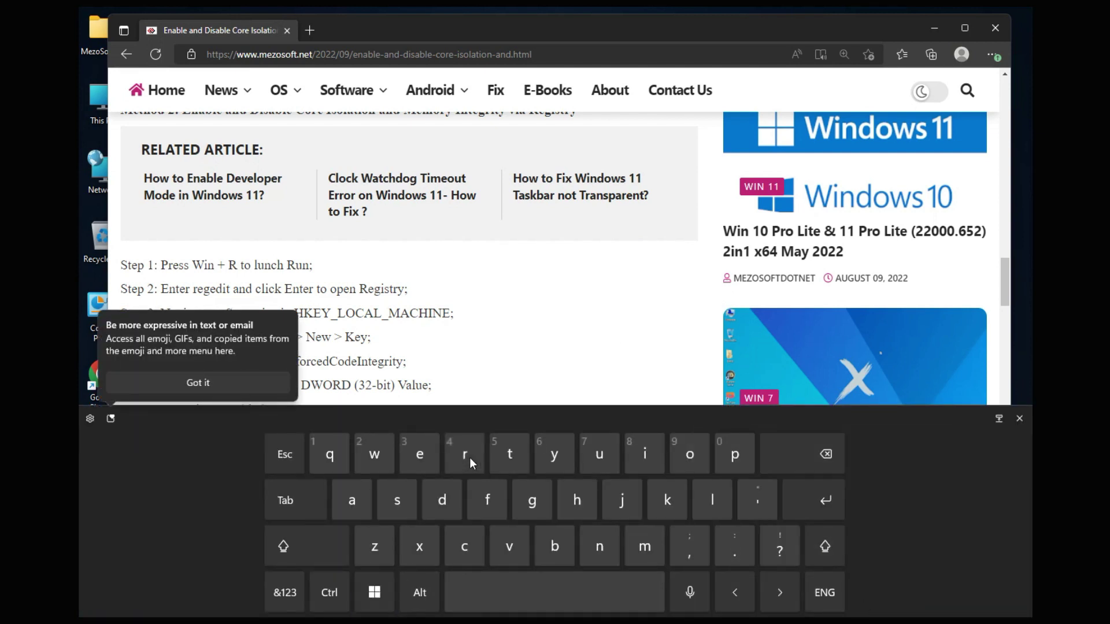
{"action": "double_click", "coordinate": [168, 326]}
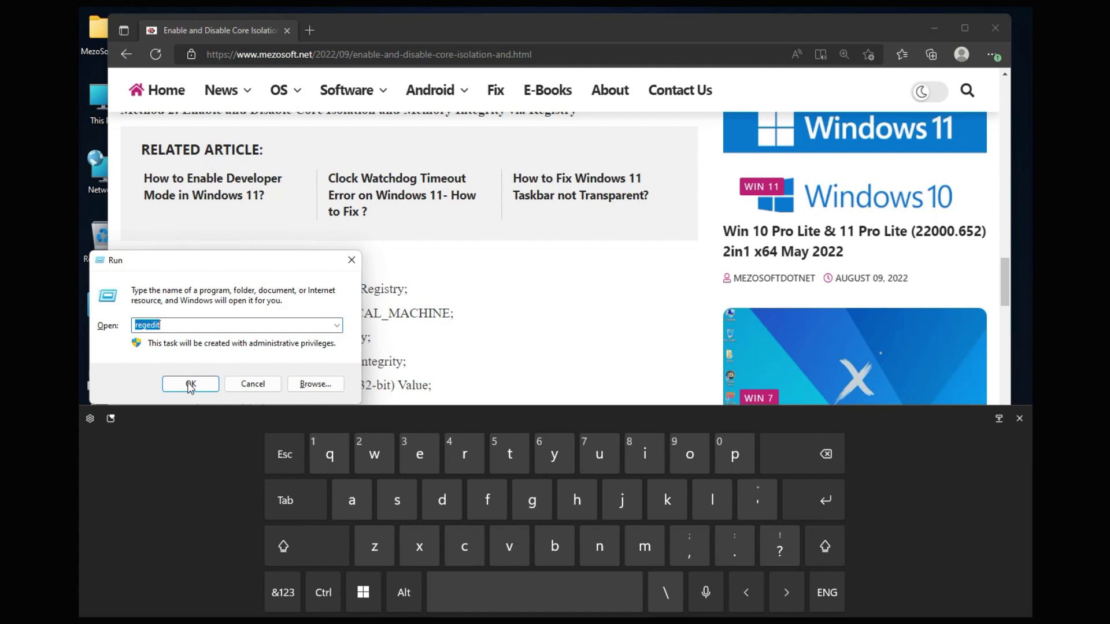
Step: Launch Registry Editor, collapse HKEY_LOCAL_MACHINE, and show its New submenu beside the article
{"action": "left_click", "coordinate": [190, 384]}
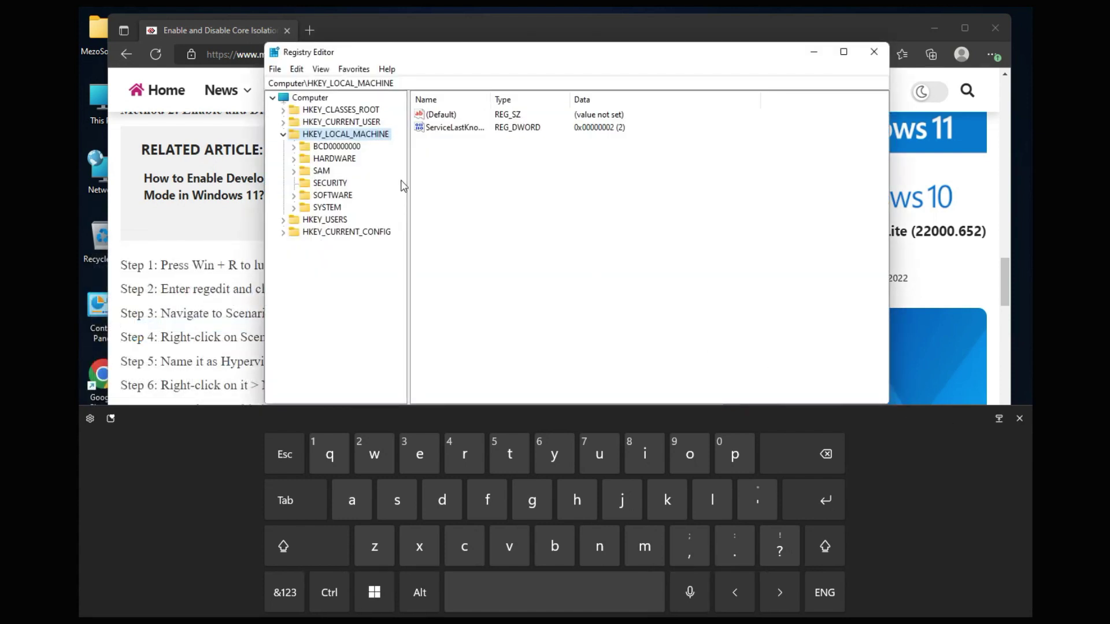
{"action": "left_click", "coordinate": [283, 136]}
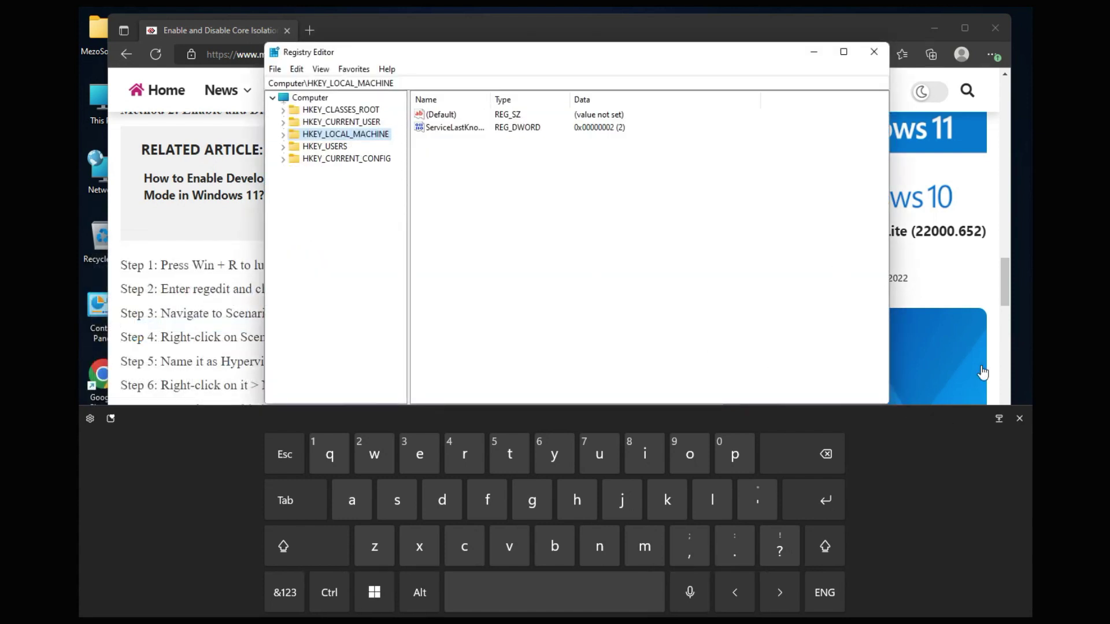
{"action": "left_click", "coordinate": [1019, 418]}
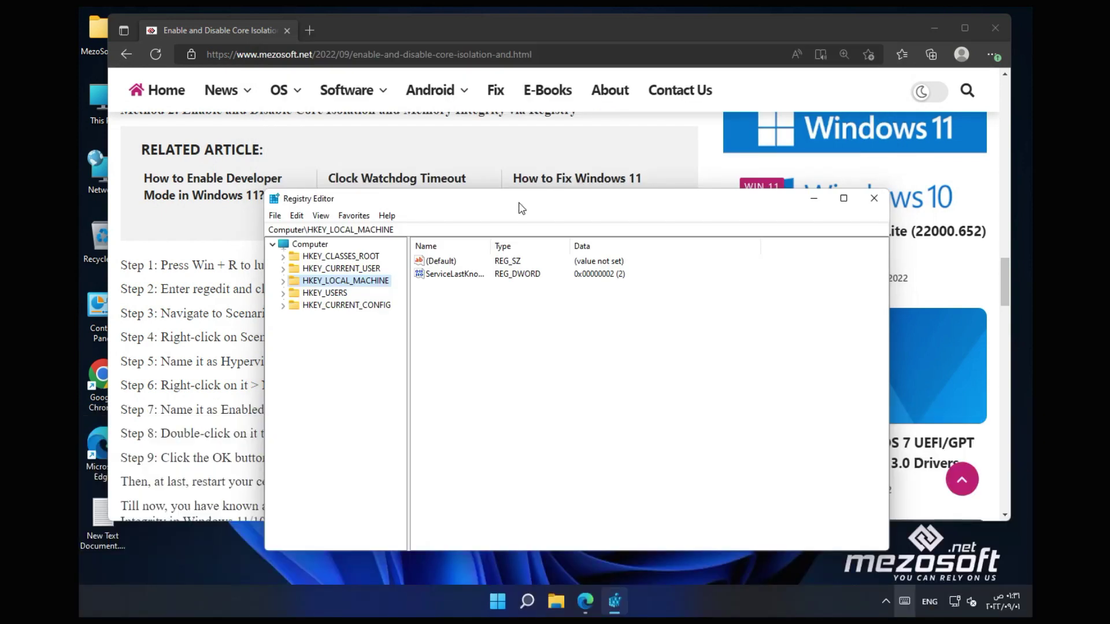
{"action": "left_click_drag", "start_coordinate": [520, 204], "coordinate": [736, 216]}
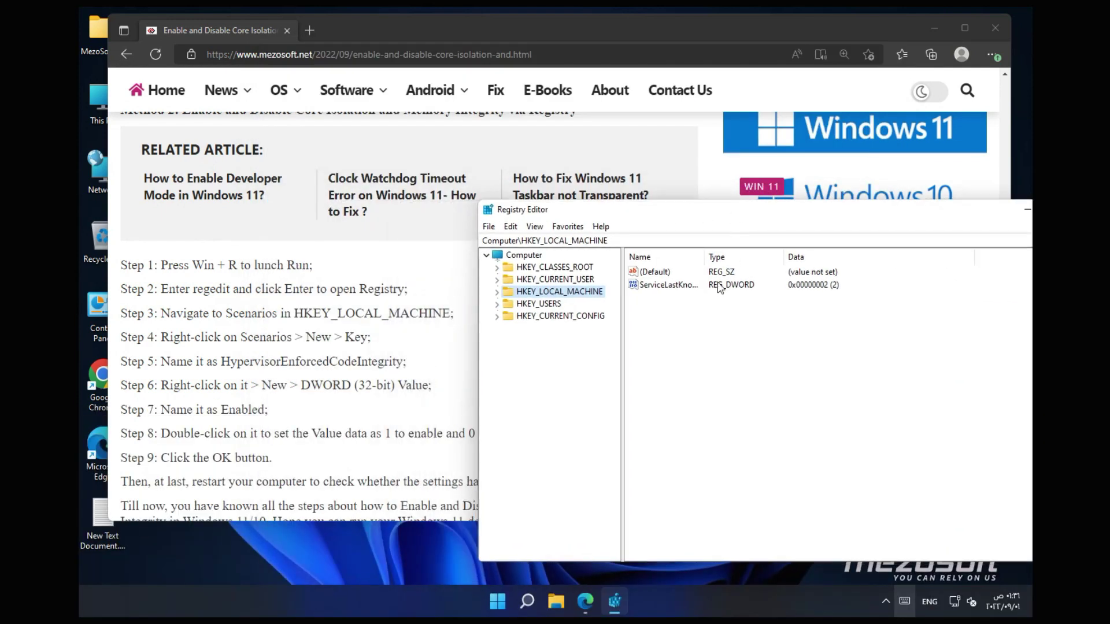
{"action": "right_click", "coordinate": [586, 293]}
{"action": "mouse_move", "coordinate": [664, 316]}
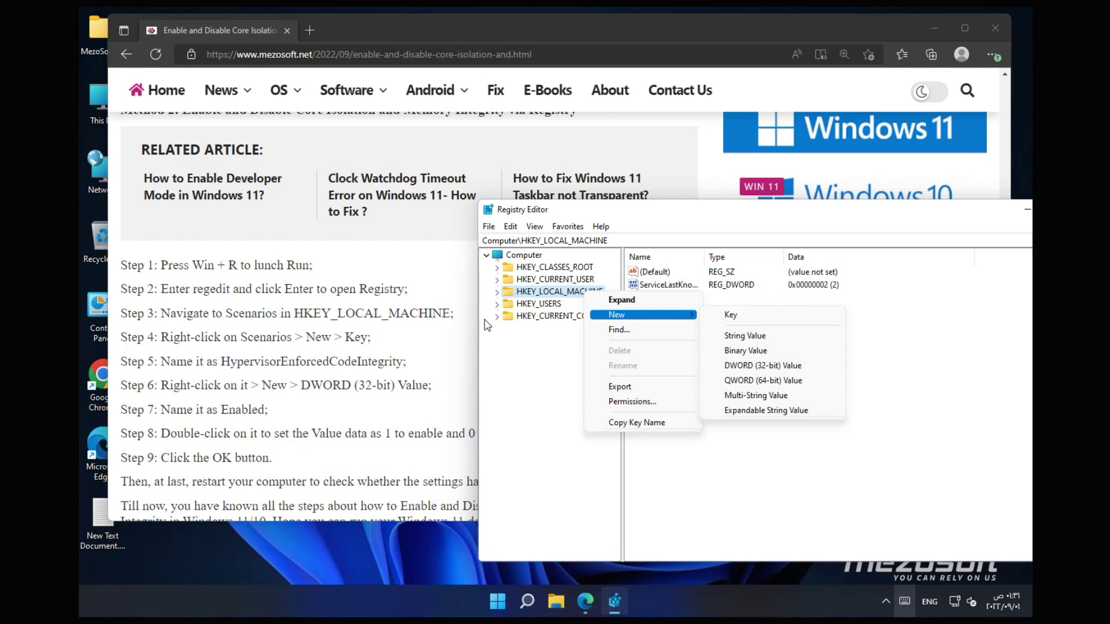
Step: Select the Step 5 key name HypervisorEnforcedCodeIntegrity in the article, then revisit HKEY_LOCAL_MACHINE's context menu
{"action": "triple_click", "coordinate": [296, 366]}
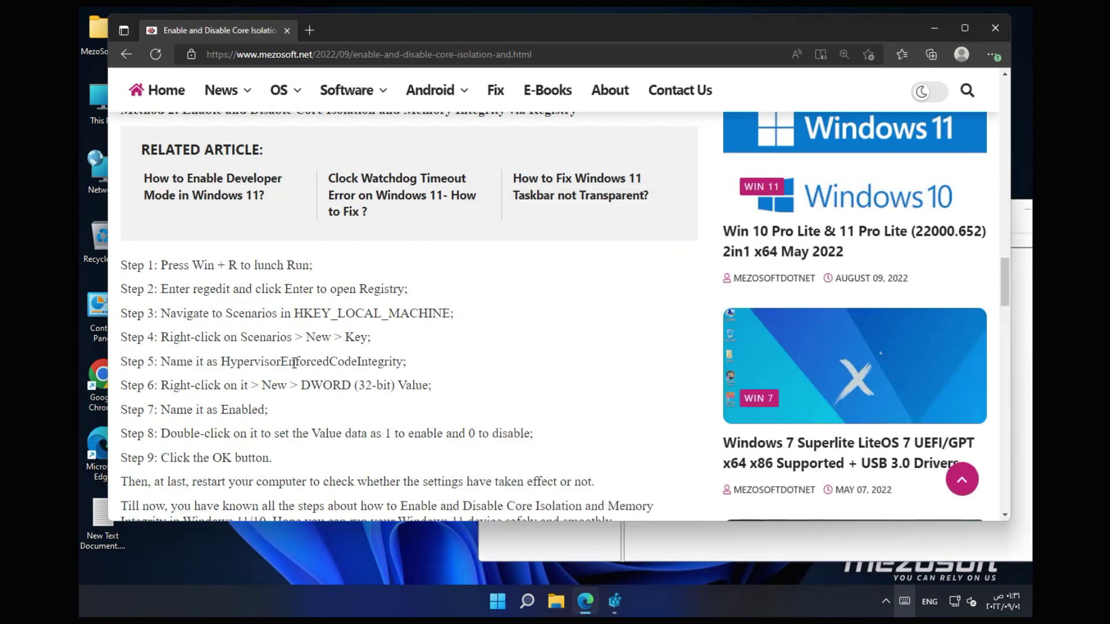
{"action": "double_click", "coordinate": [296, 366]}
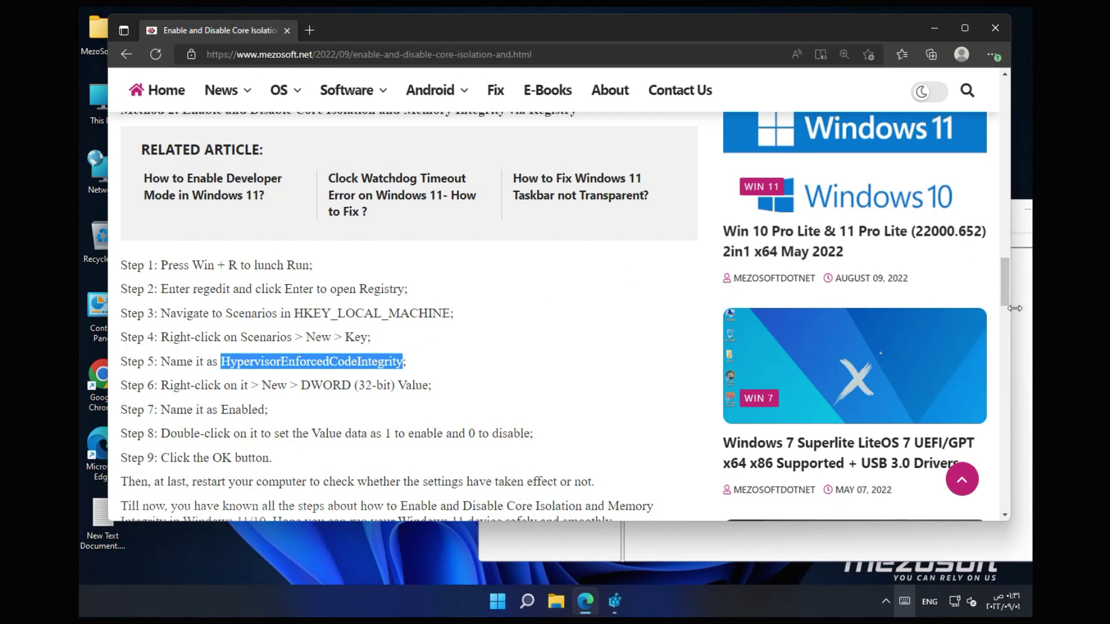
{"action": "left_click", "coordinate": [1024, 240]}
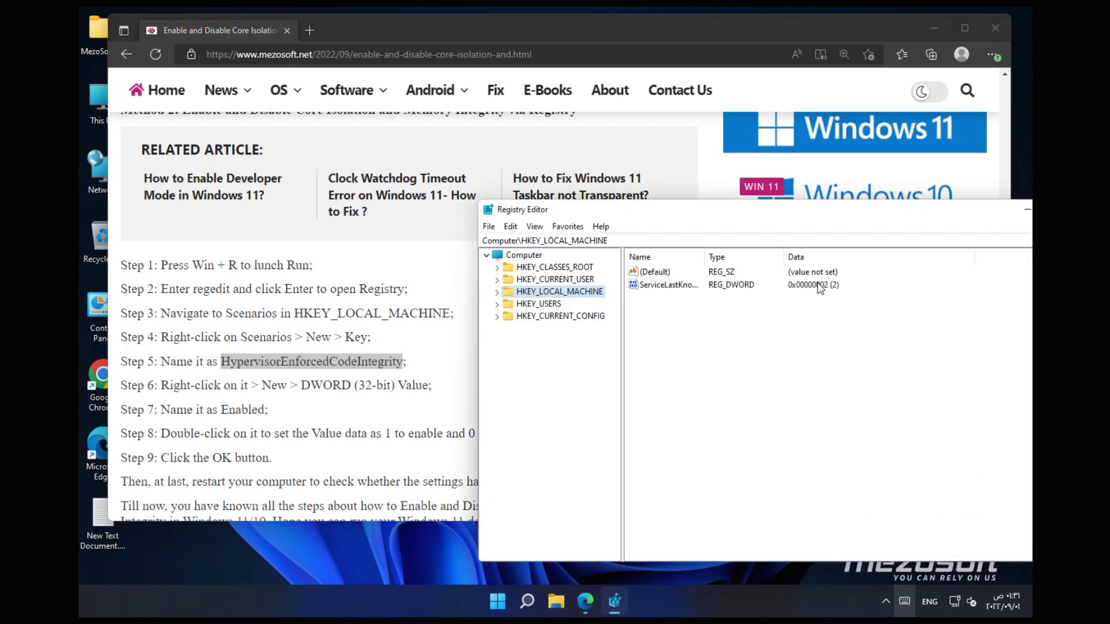
{"action": "right_click", "coordinate": [577, 295]}
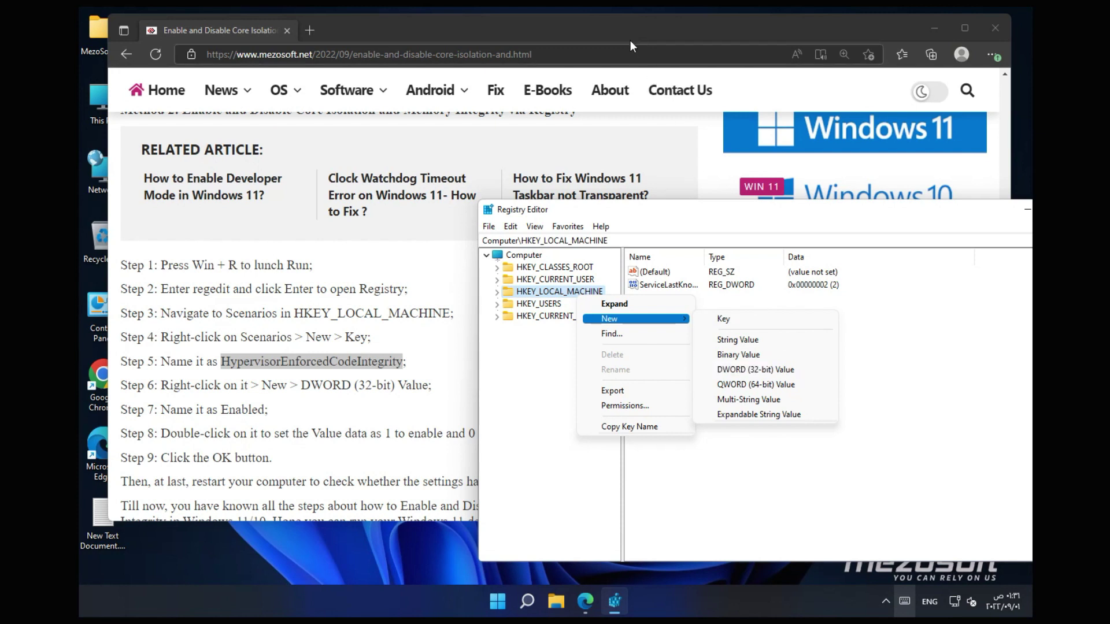
{"action": "left_click", "coordinate": [617, 26]}
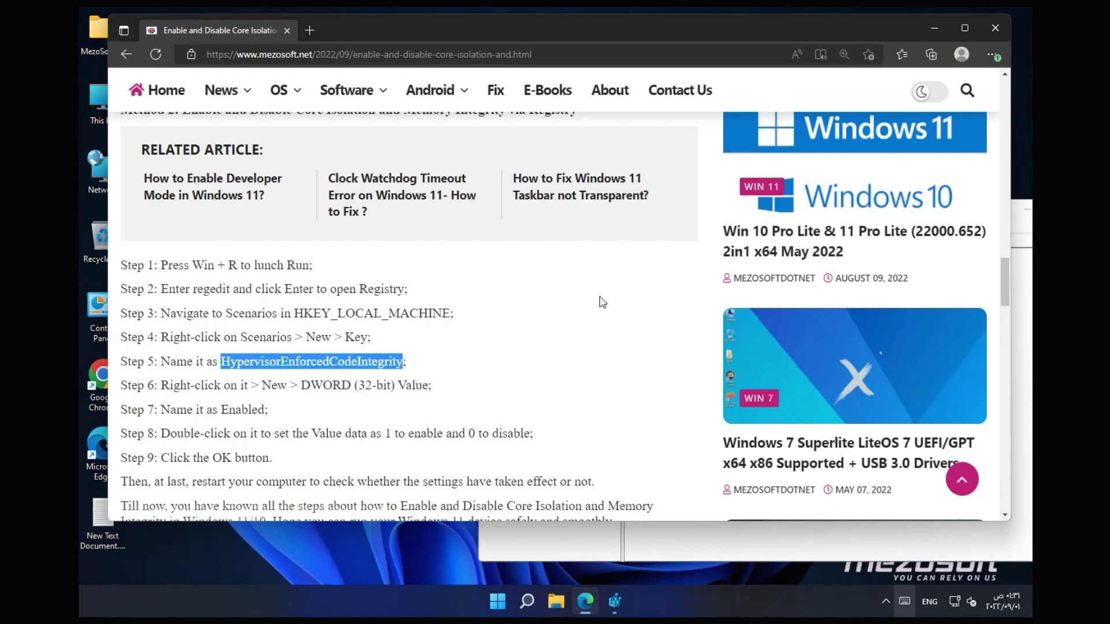
{"action": "scroll", "coordinate": [516, 282], "scroll_direction": "down", "scroll_amount": 1}
{"action": "scroll", "coordinate": [516, 282], "scroll_direction": "down", "scroll_amount": 1}
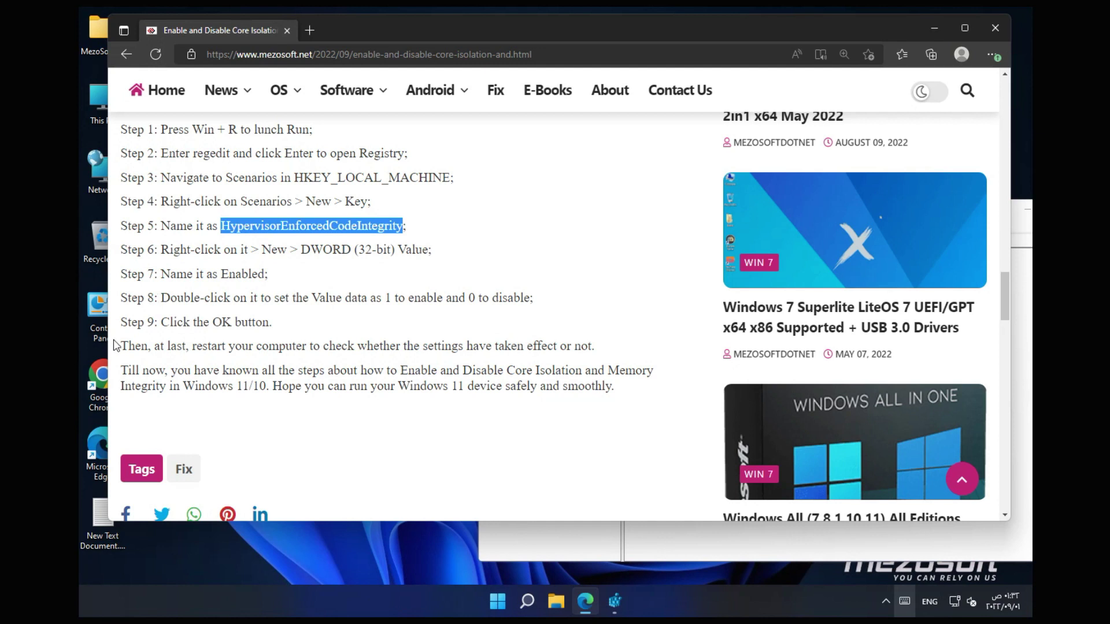
Step: Return to the article top, reset zoom to 100%, and go to the MezoSoft home page
{"action": "key", "text": "Home"}
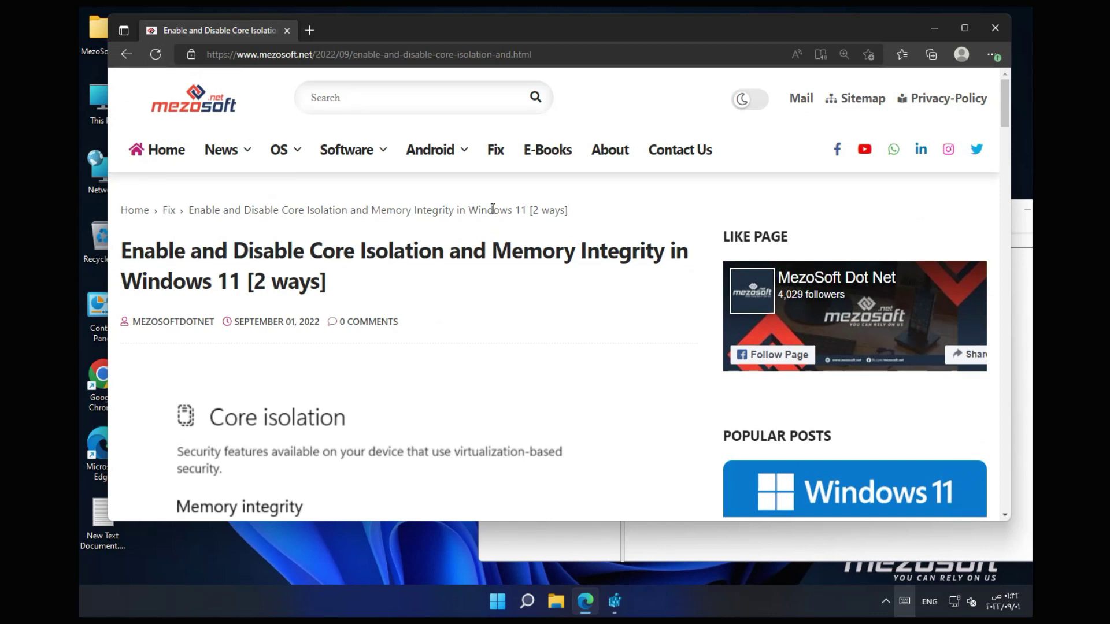
{"action": "key", "text": "ctrl+0"}
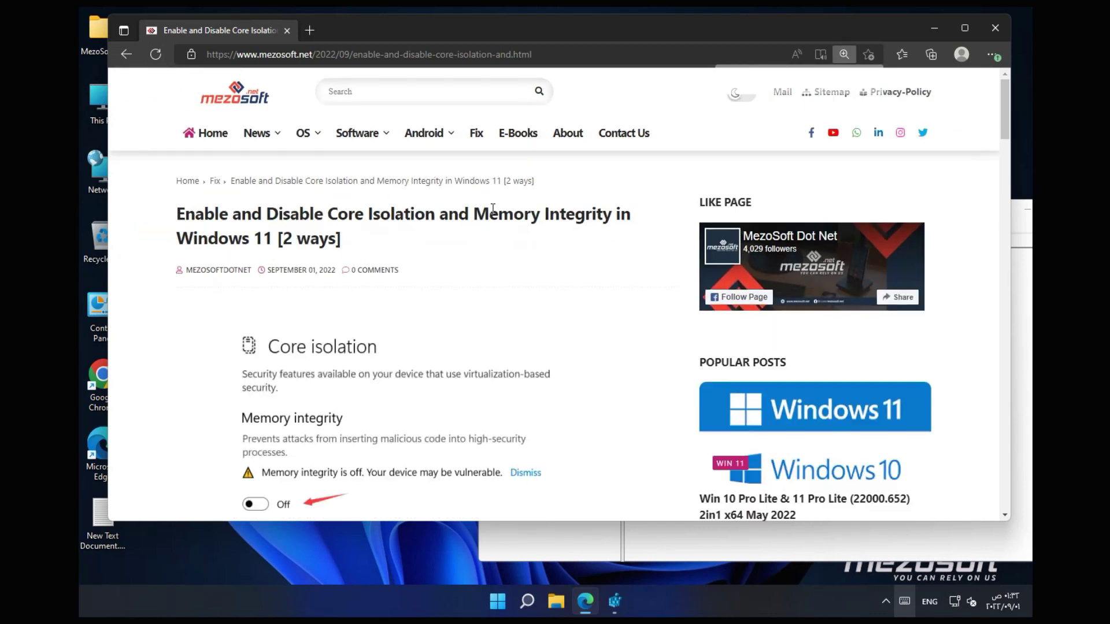
{"action": "left_click", "coordinate": [213, 141]}
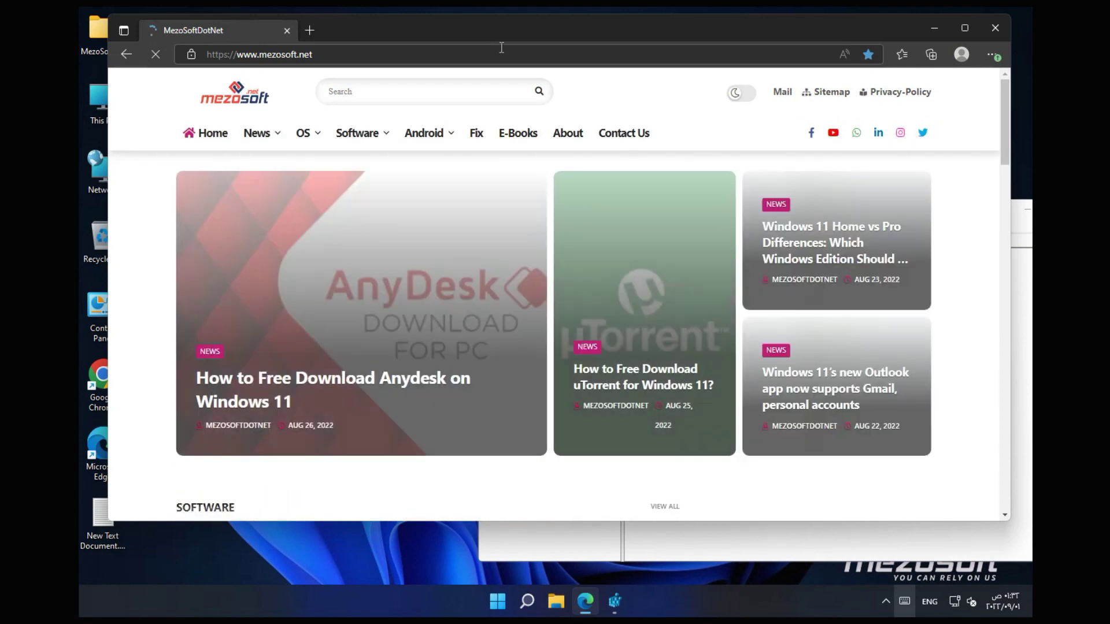